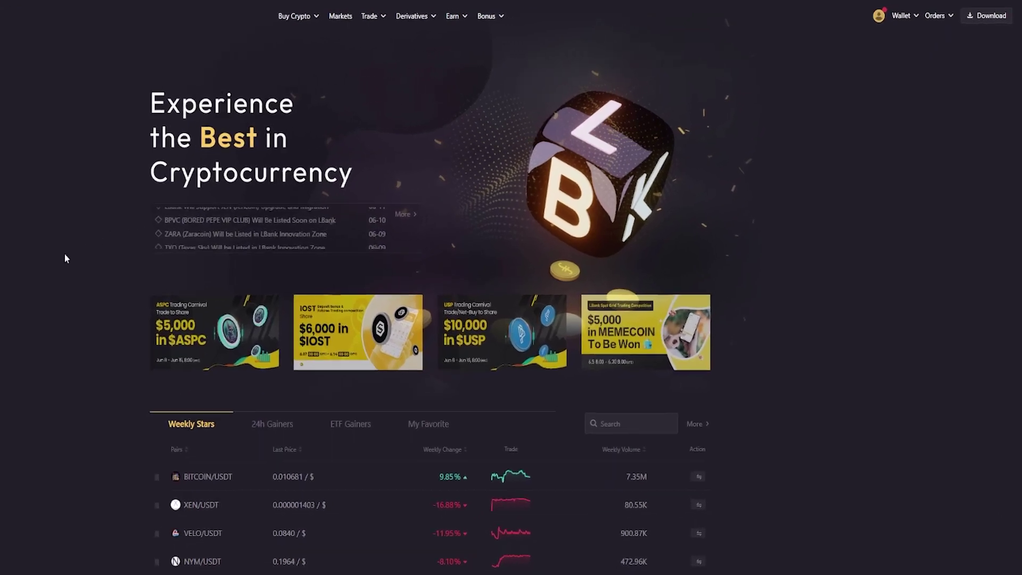
# Go to account Security and open Address Management from the Withdrawal Whitelist setting
pyautogui.click(897, 16)
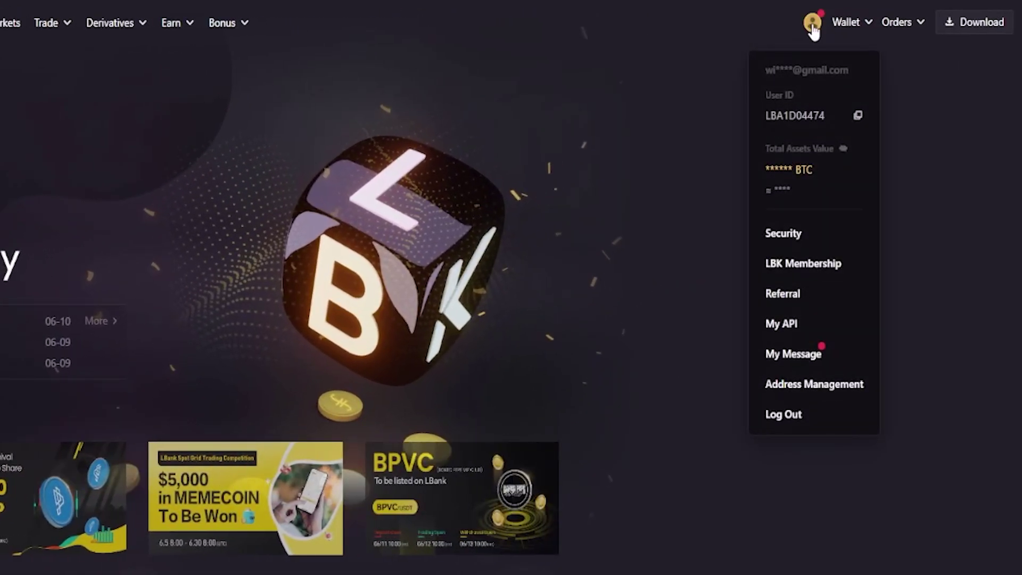
pyautogui.click(792, 234)
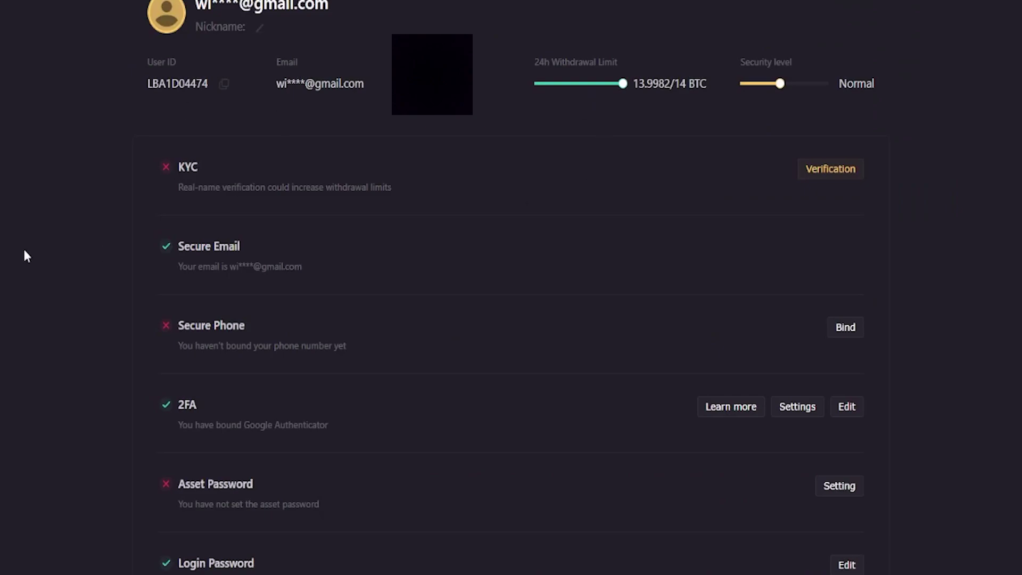
pyautogui.scroll(-6, 28, 256)
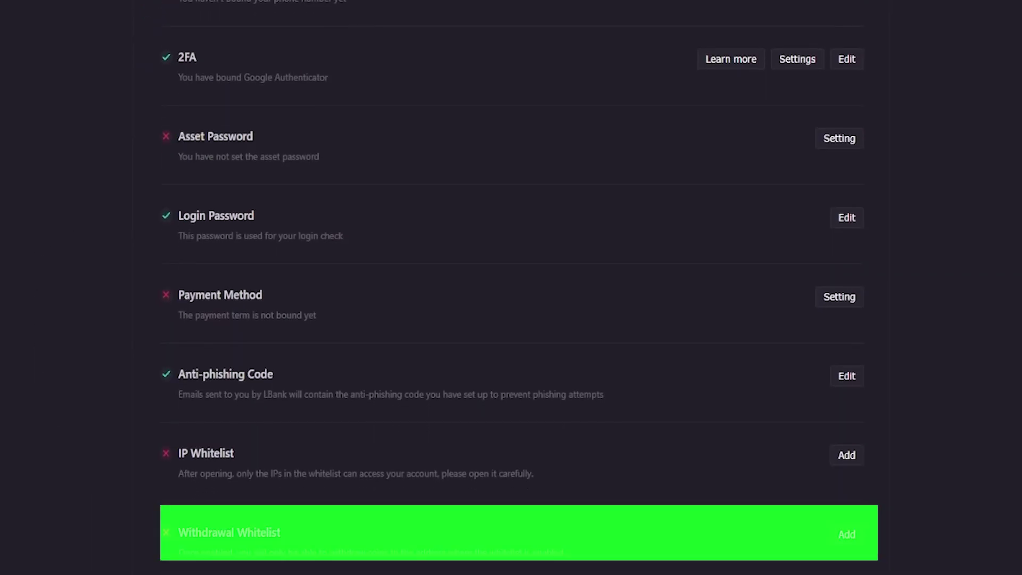
pyautogui.moveTo(178, 532); pyautogui.dragTo(308, 538)
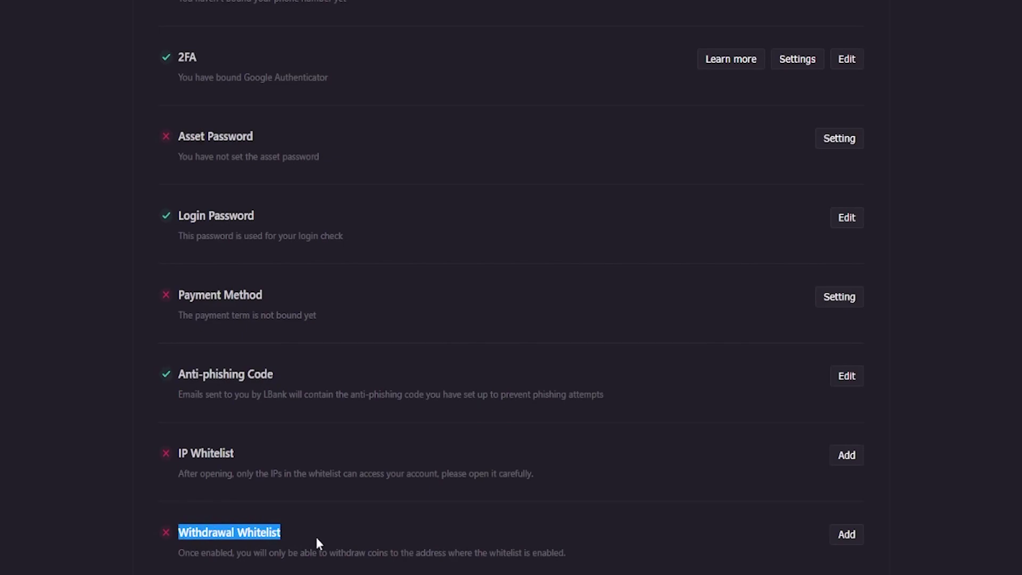
pyautogui.click(316, 538)
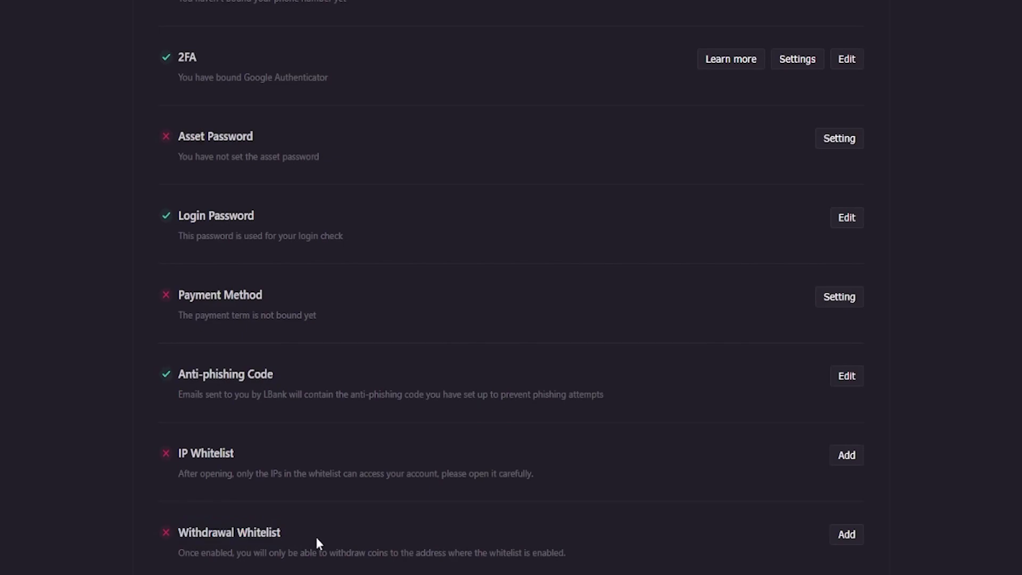
pyautogui.click(846, 537)
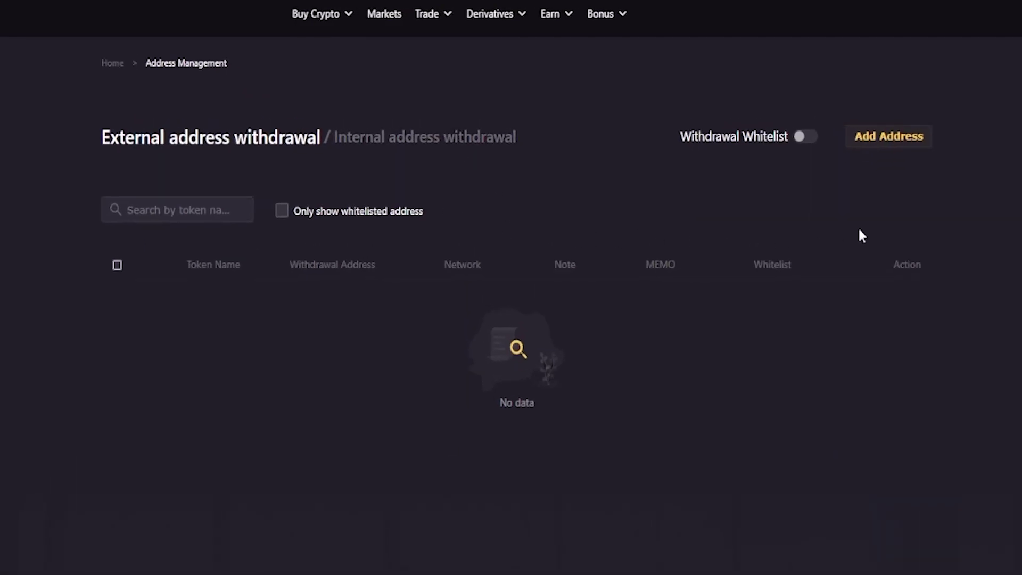
# Start a new withdrawal address with token ETH, found by searching 'eth', on the ARBITRUM network
pyautogui.click(886, 137)
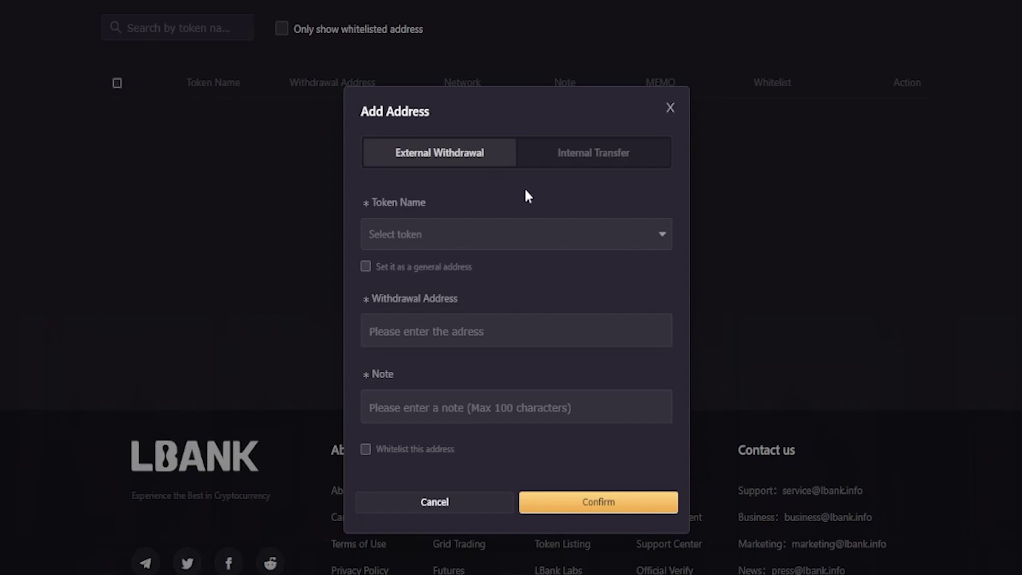
pyautogui.click(434, 237)
pyautogui.scroll(-8, 449, 370)
pyautogui.scroll(8, 465, 422)
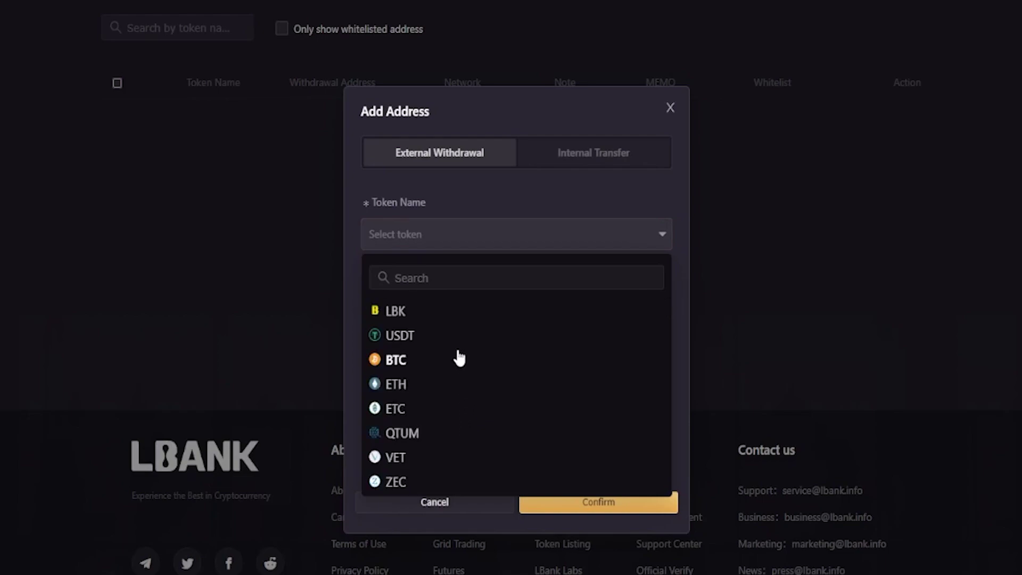
pyautogui.click(455, 278)
pyautogui.write('eth')
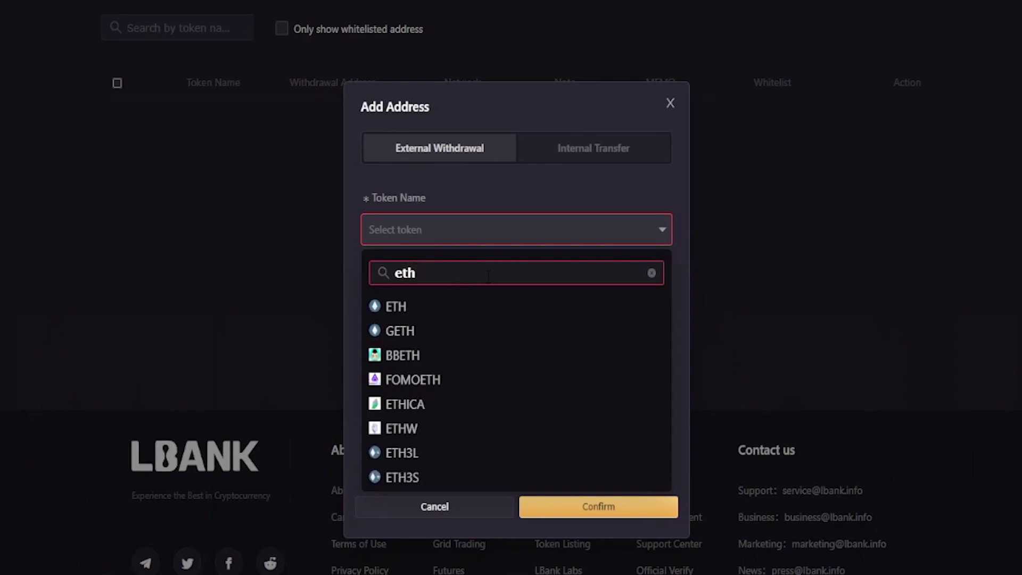
pyautogui.click(413, 314)
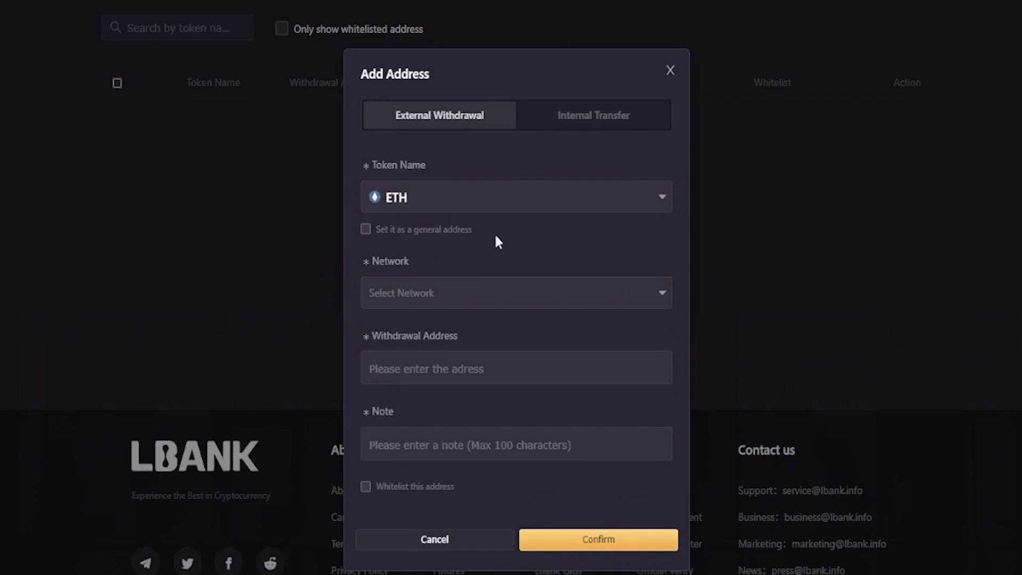
pyautogui.click(458, 296)
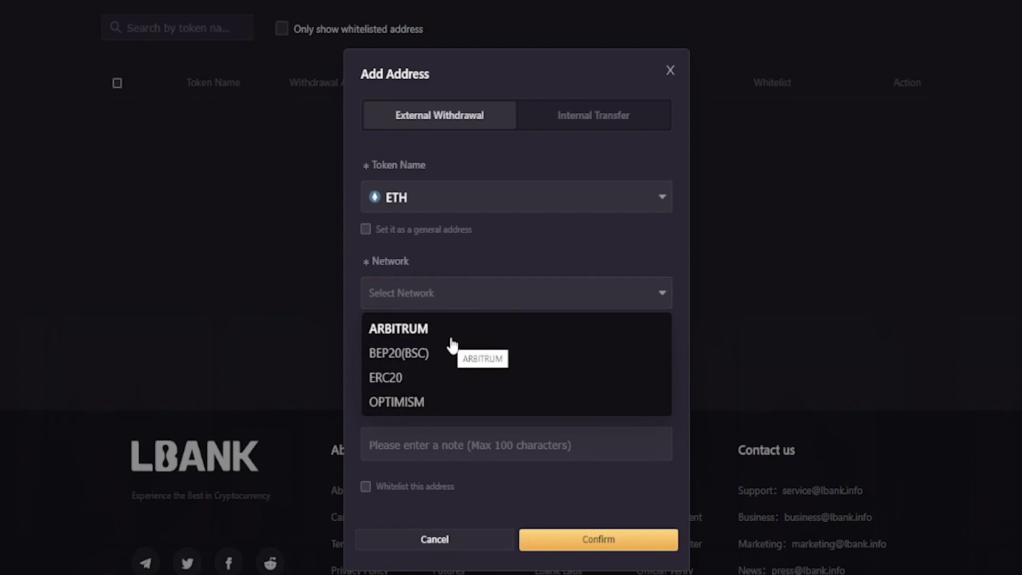
pyautogui.click(412, 328)
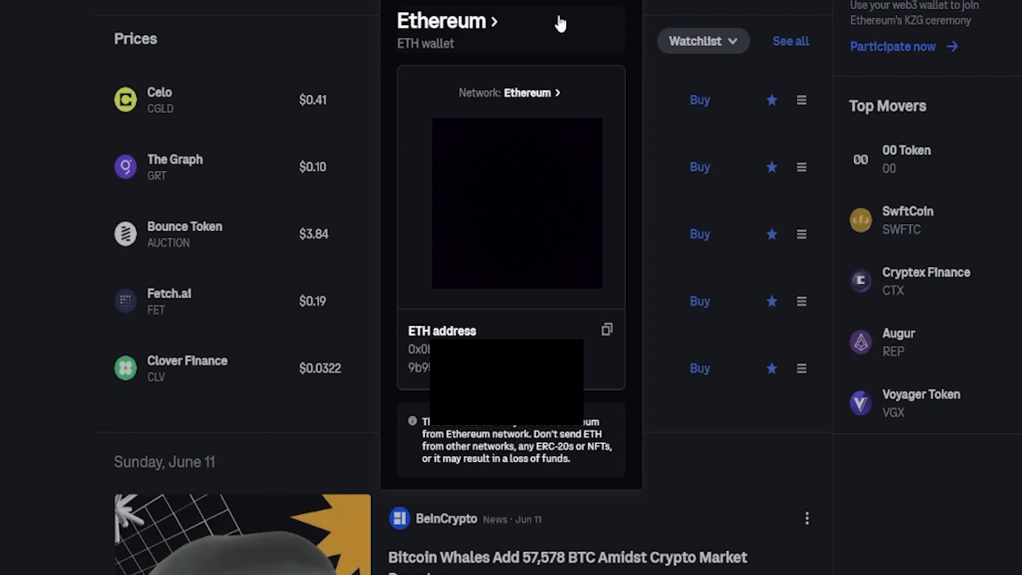
# Switch Coinbase's ETH receive network from Ethereum to Arbitrum to get the deposit address
pyautogui.click(525, 94)
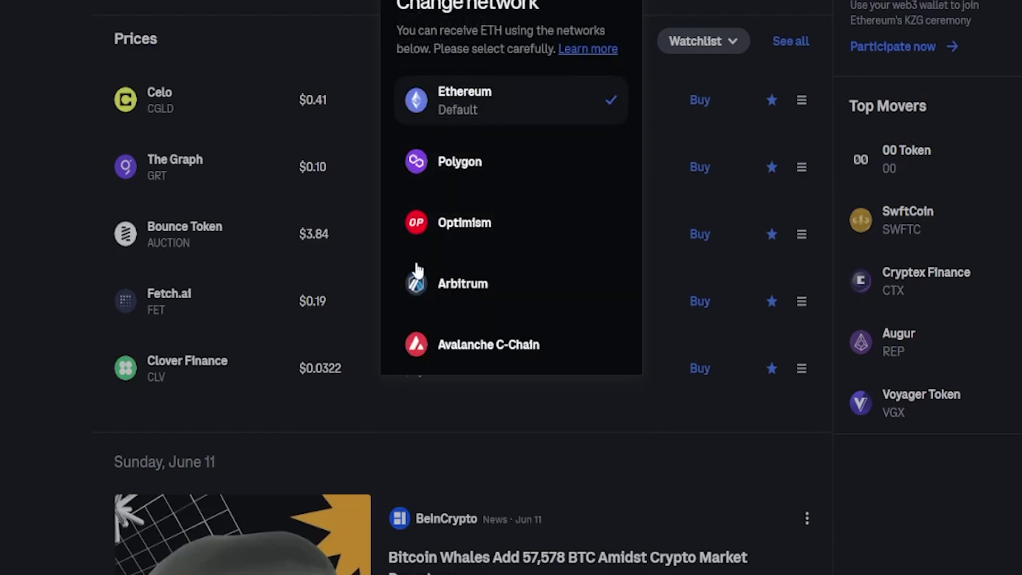
pyautogui.click(511, 293)
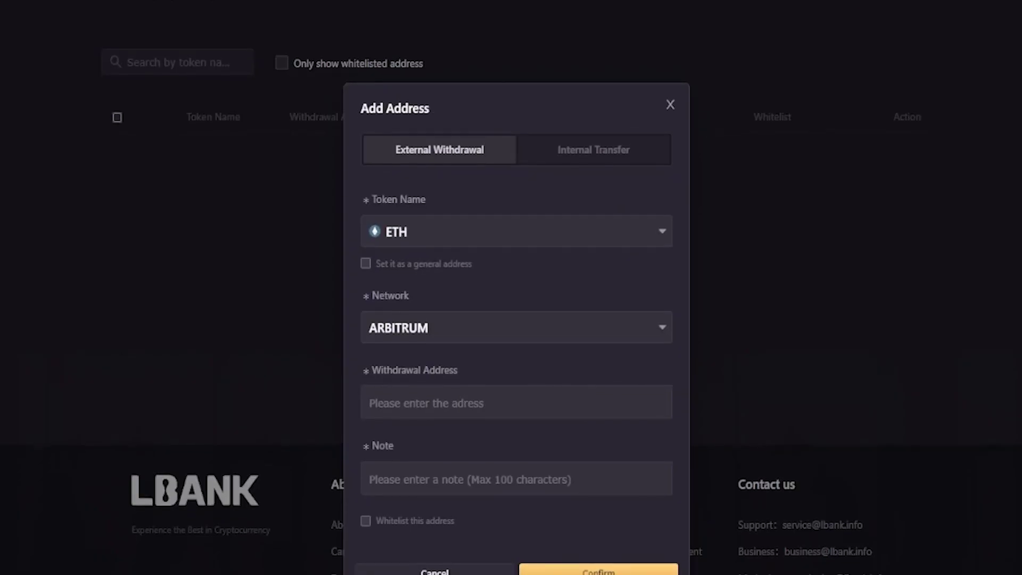
pyautogui.scroll(-1, 239, 365)
# Paste the copied Coinbase Arbitrum deposit address into the withdrawal address field
pyautogui.click(455, 349)
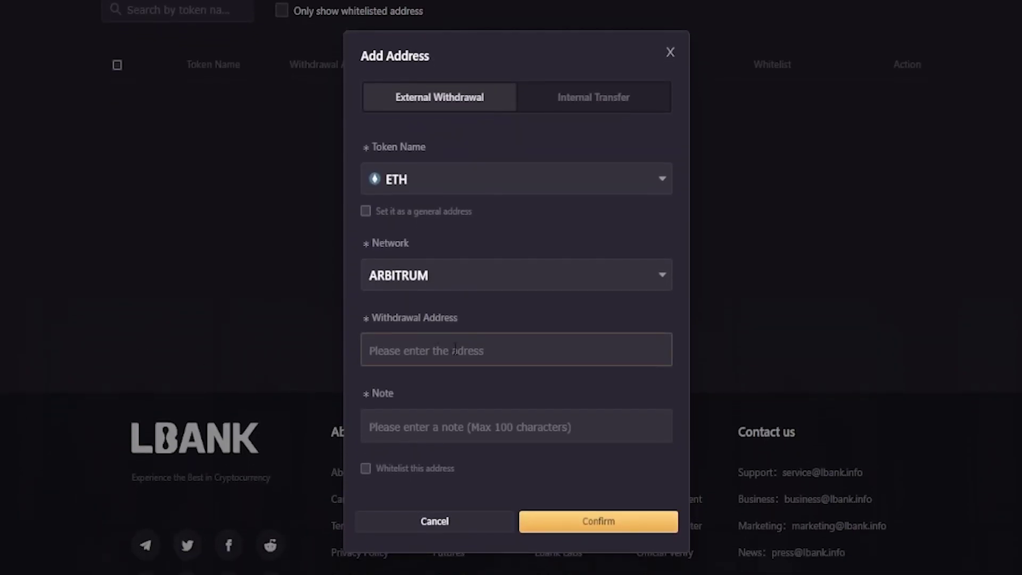
pyautogui.rightClick(455, 350)
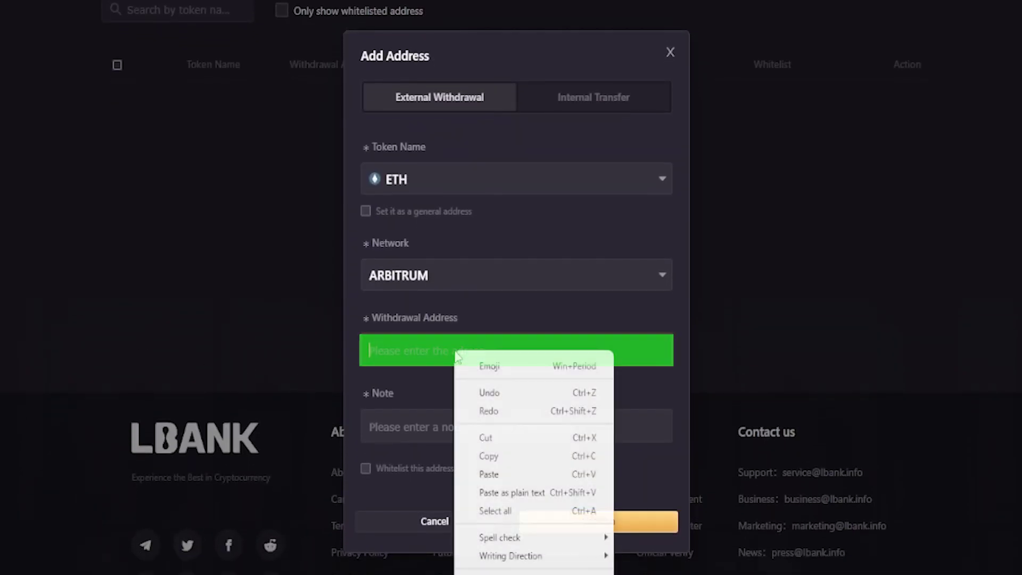
pyautogui.click(489, 473)
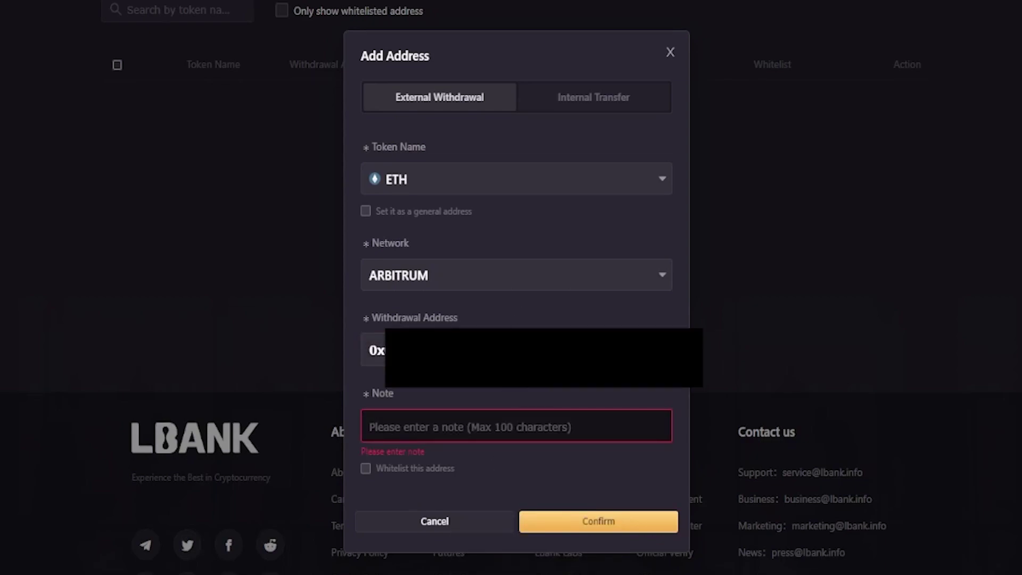
# Add the note 'coinbase', mark the address for whitelisting, and confirm it
pyautogui.click(431, 426)
pyautogui.write('c')
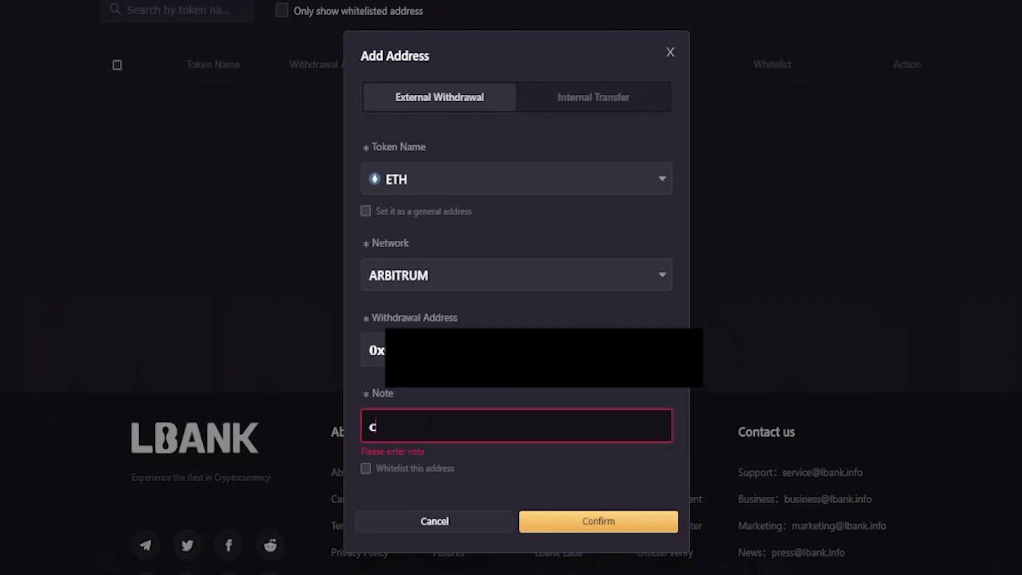
pyautogui.write('oinbase')
pyautogui.click(365, 468)
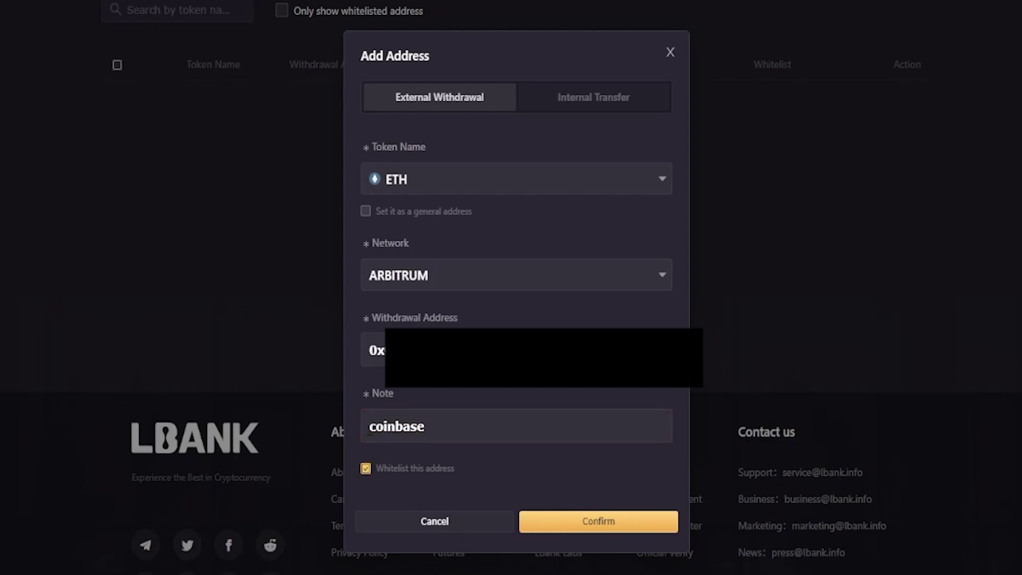
pyautogui.click(620, 527)
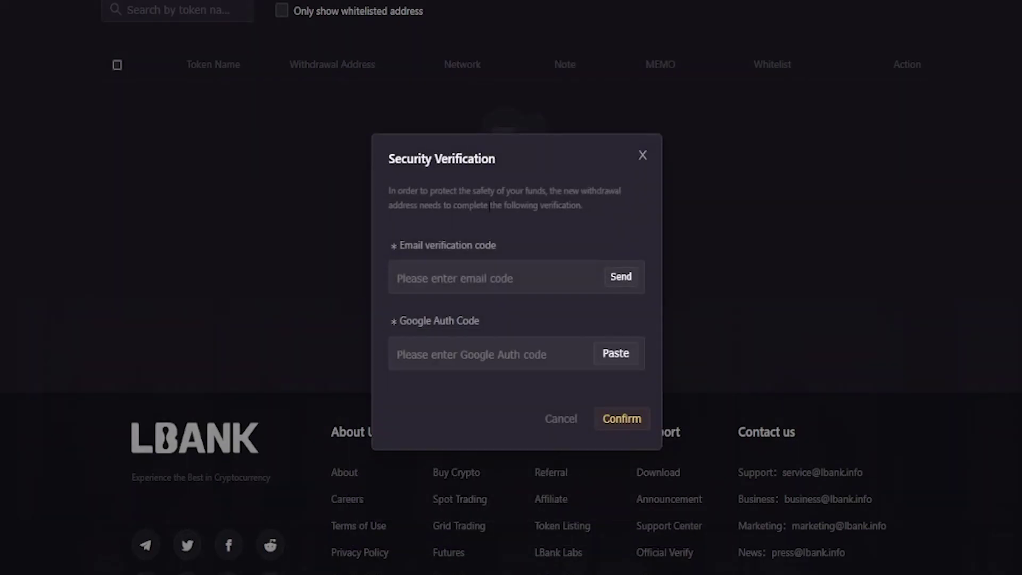
# Request the email verification code to approve the new withdrawal address
pyautogui.moveTo(389, 158); pyautogui.dragTo(518, 158)
pyautogui.click(519, 158)
pyautogui.click(621, 278)
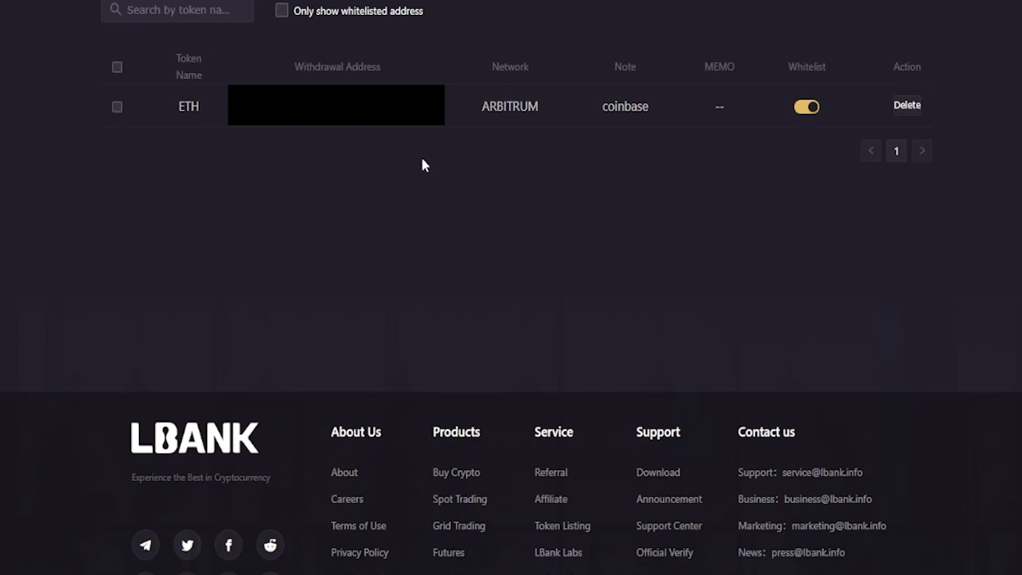
# Switch on the account-wide withdrawal whitelist and verify it with the Google Auth code
pyautogui.moveTo(467, 107)
pyautogui.mouseDown()
pyautogui.moveTo(617, 106)
pyautogui.moveTo(468, 109)
pyautogui.mouseUp()
pyautogui.scroll(2, 588, 192)
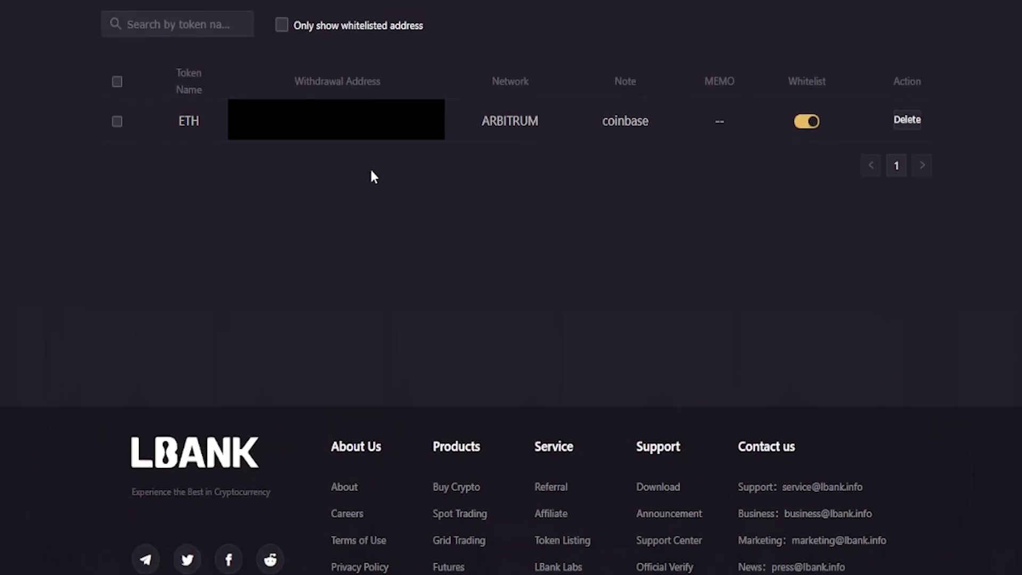
pyautogui.scroll(1, 340, 229)
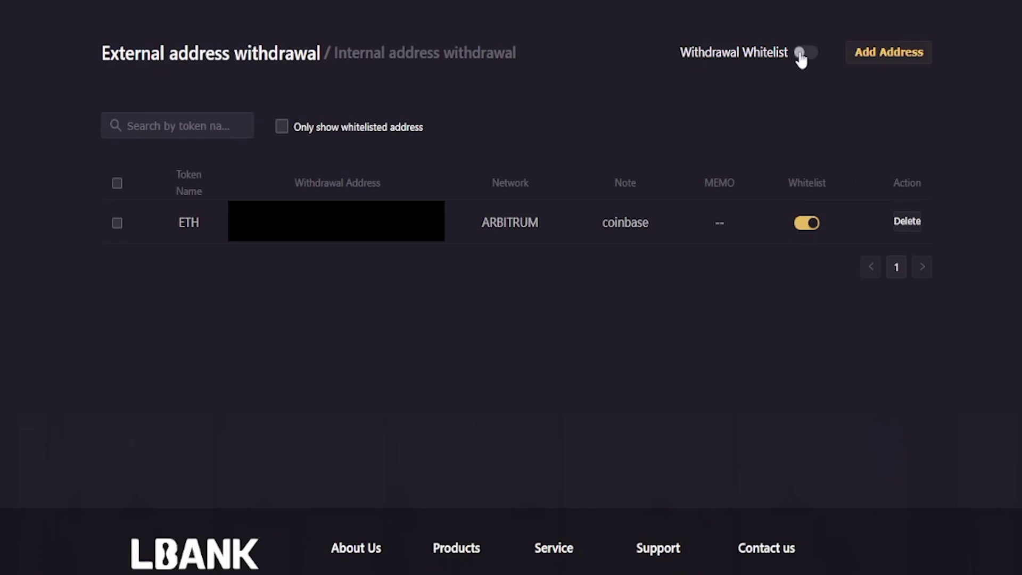
pyautogui.click(800, 52)
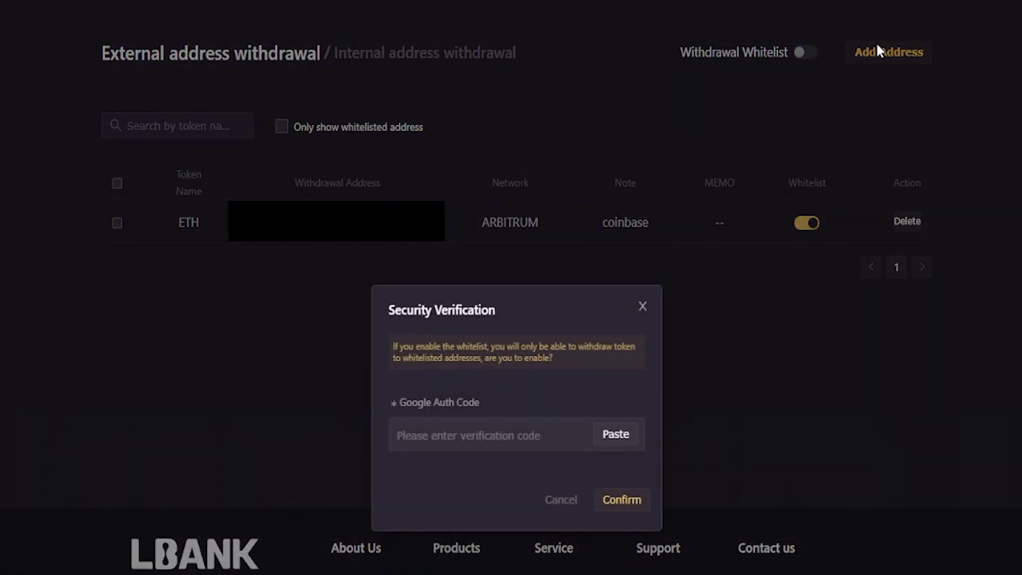
pyautogui.moveTo(389, 310); pyautogui.dragTo(507, 311)
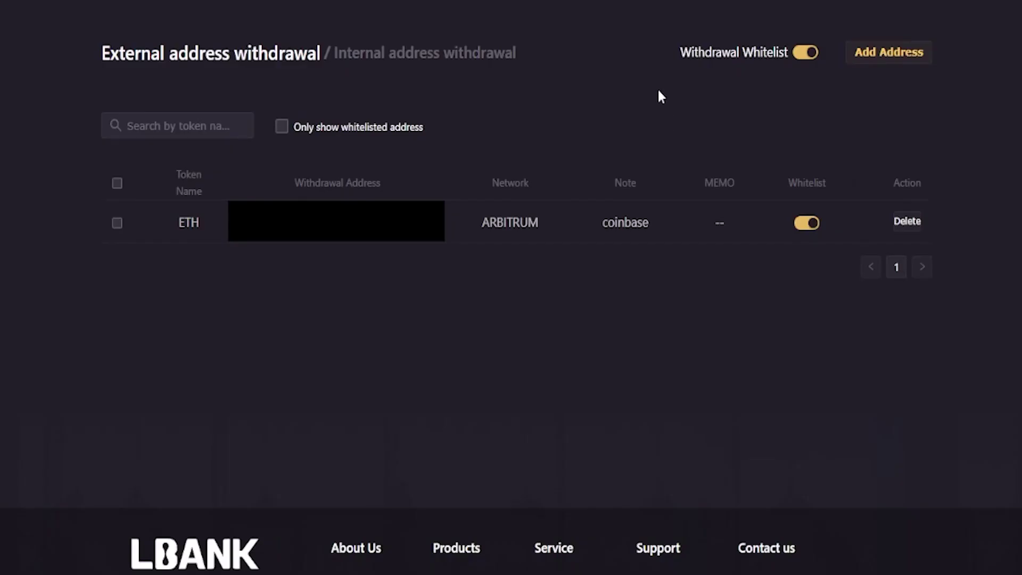
pyautogui.tripleClick(702, 52)
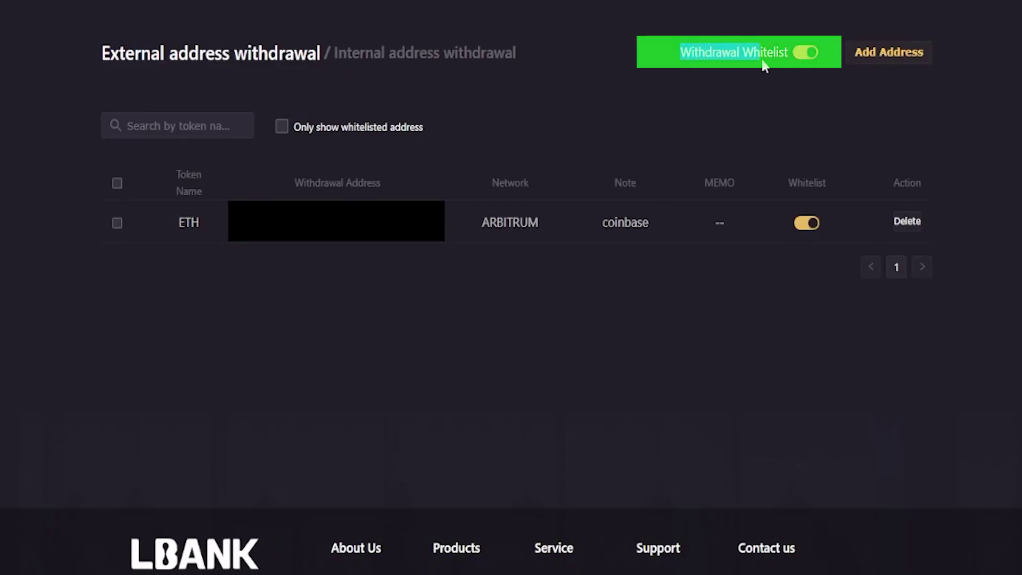
pyautogui.click(707, 91)
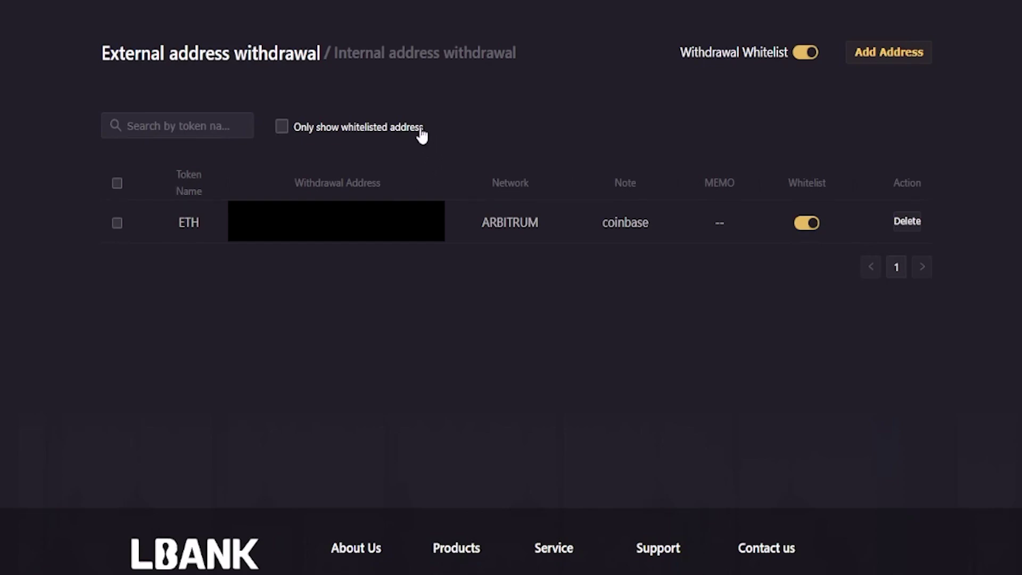
pyautogui.click(857, 15)
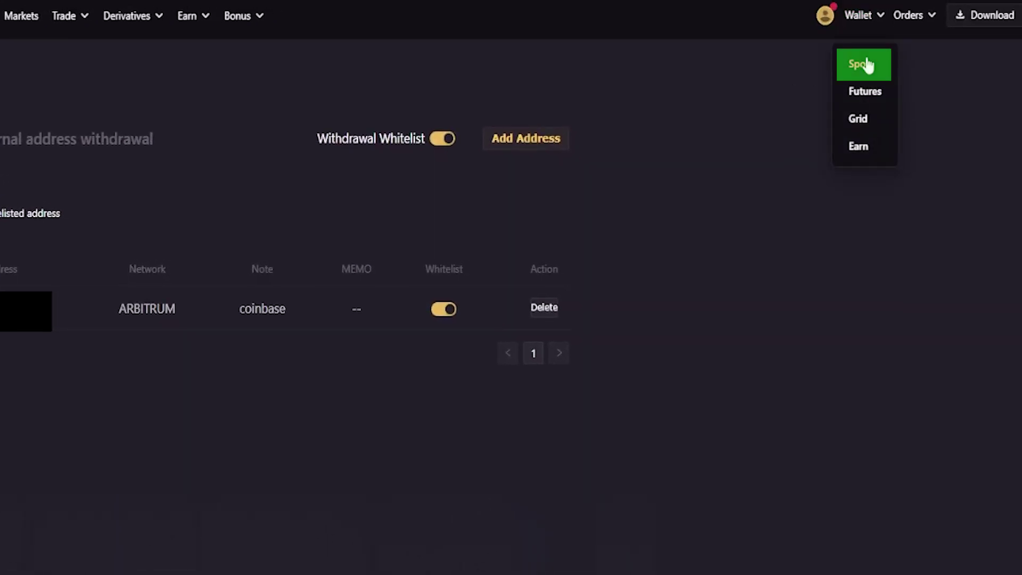
# On the Spot Withdraw page, select ETH and pick the saved coinbase Arbitrum address
pyautogui.click(864, 64)
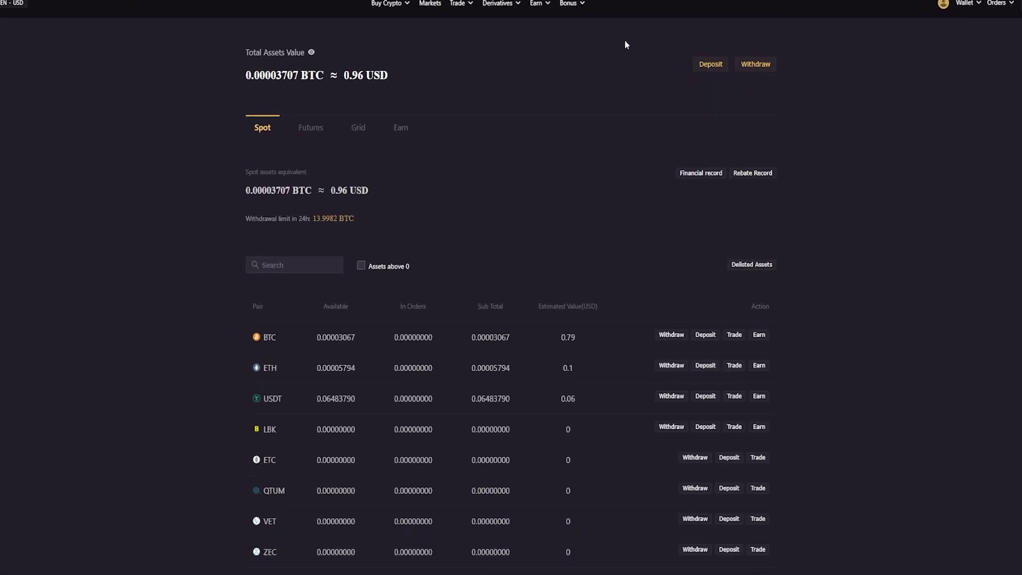
pyautogui.click(764, 66)
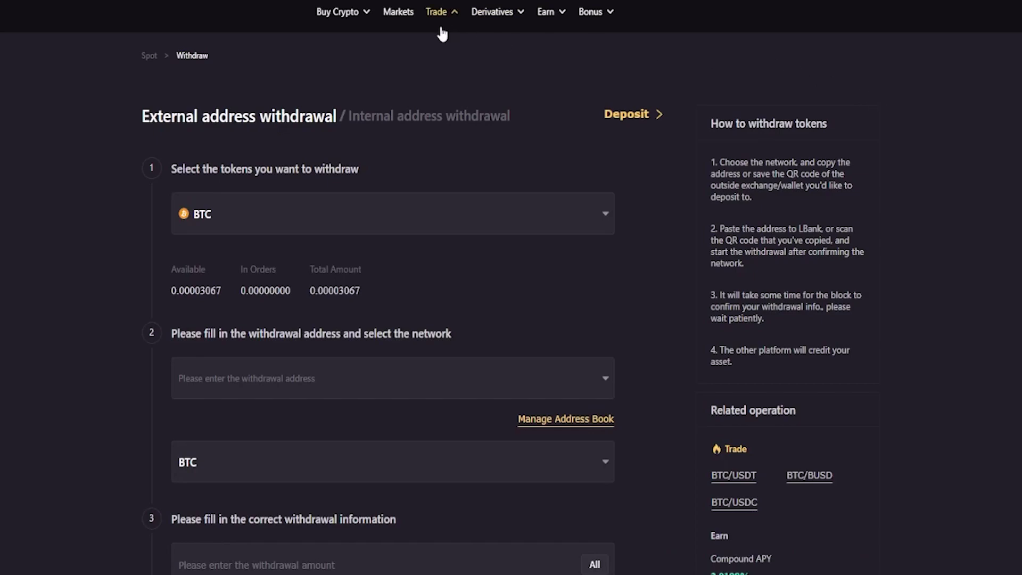
pyautogui.click(257, 223)
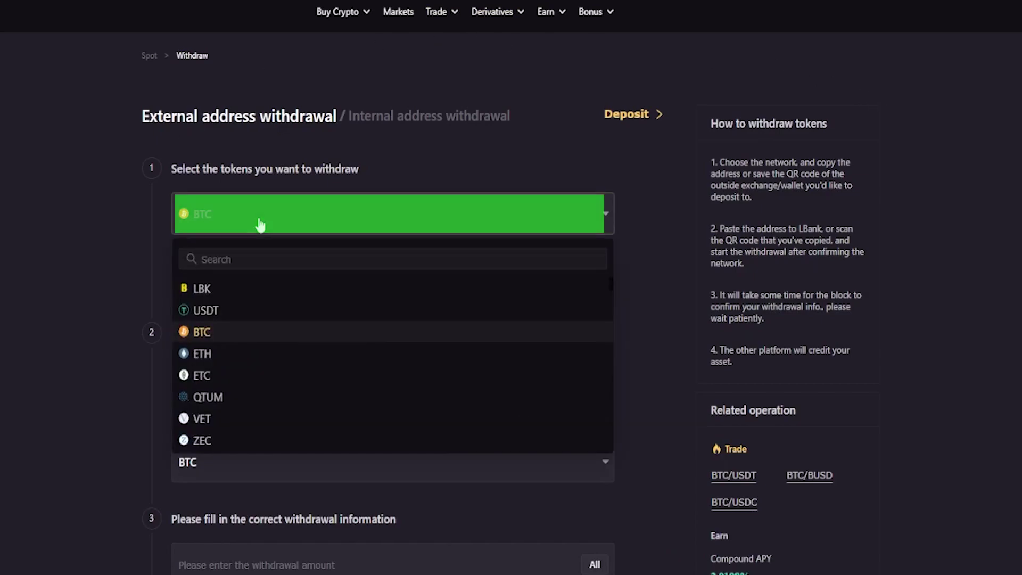
pyautogui.click(202, 353)
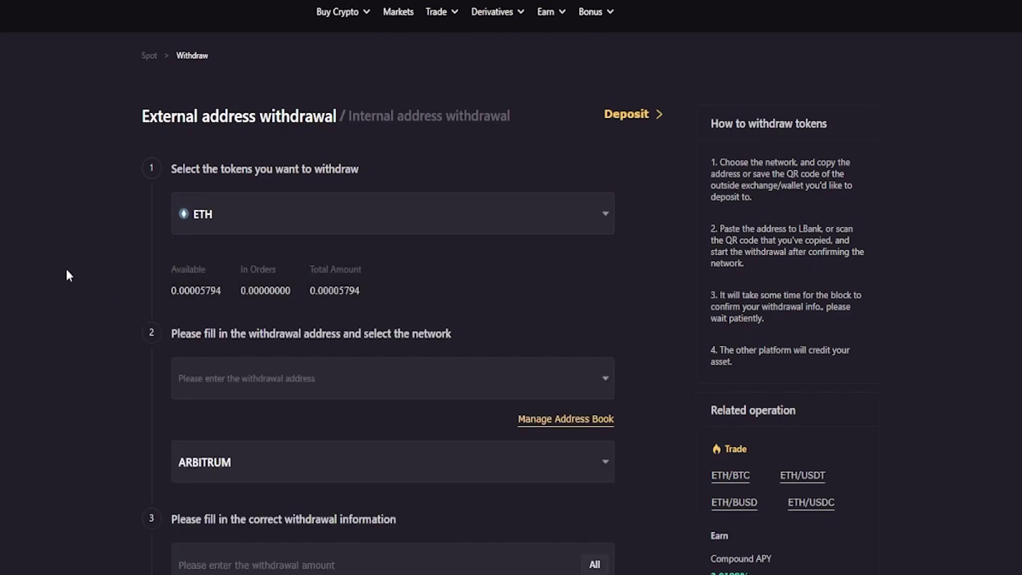
pyautogui.click(367, 384)
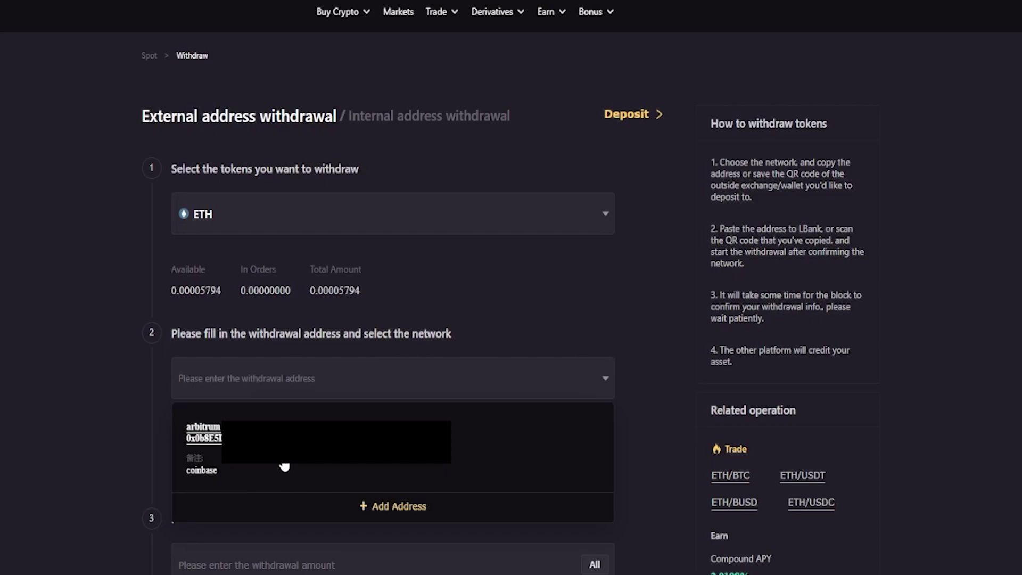
pyautogui.click(305, 475)
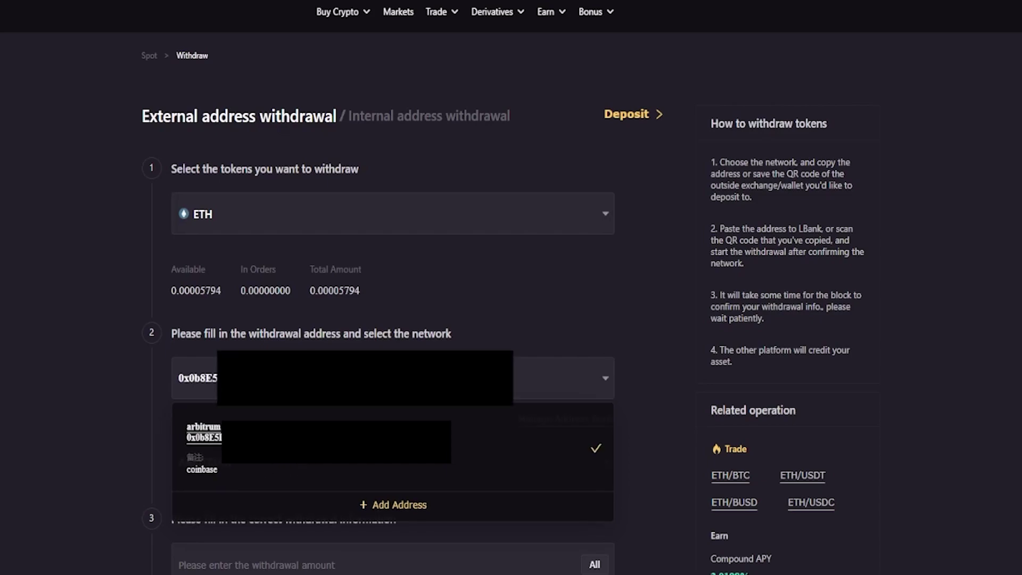